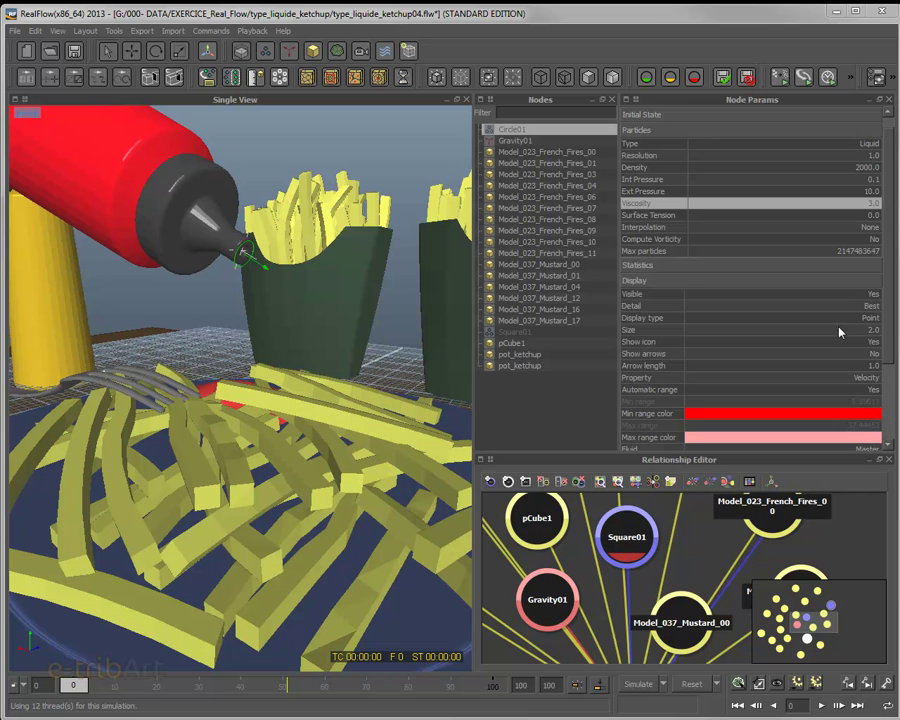
Simulate the ketchup pouring from the bottle at viscosity 3.0, and stop the simulation at frame 69
left_click(643, 686)
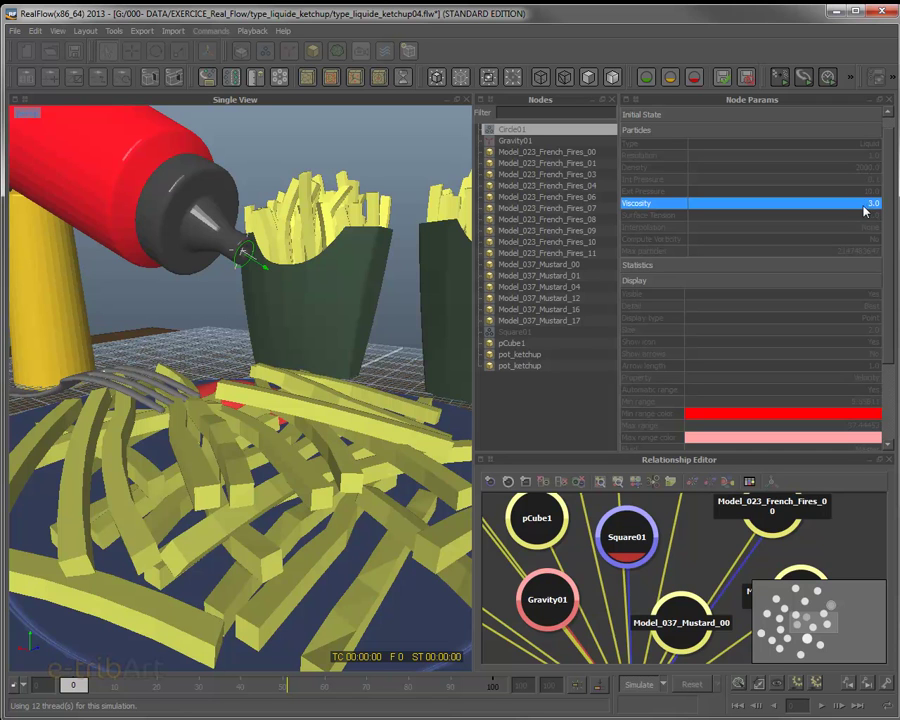
key("ctrl+a")
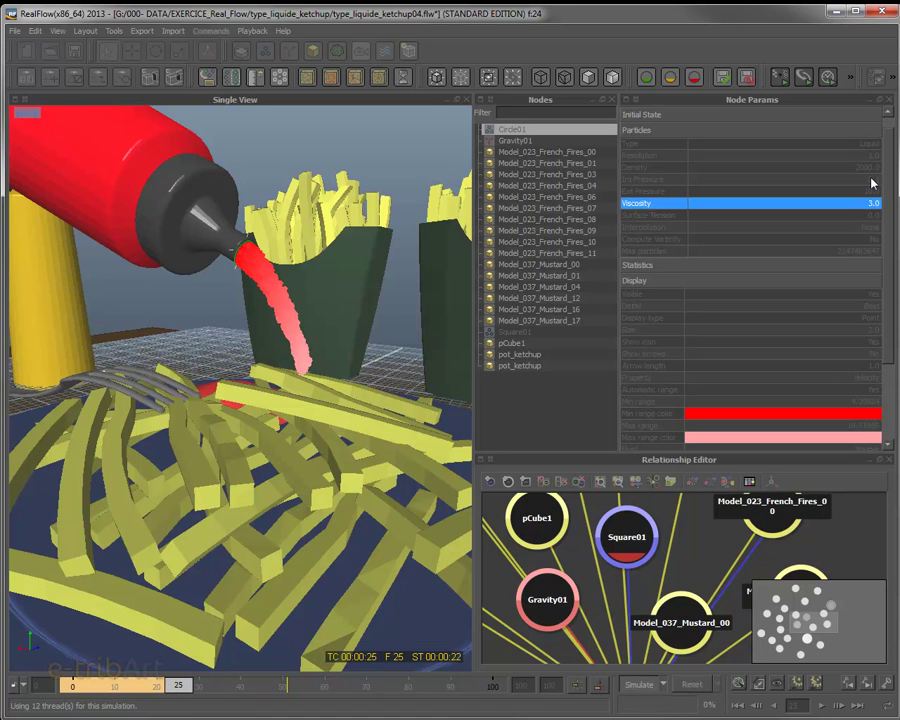
left_click(641, 684)
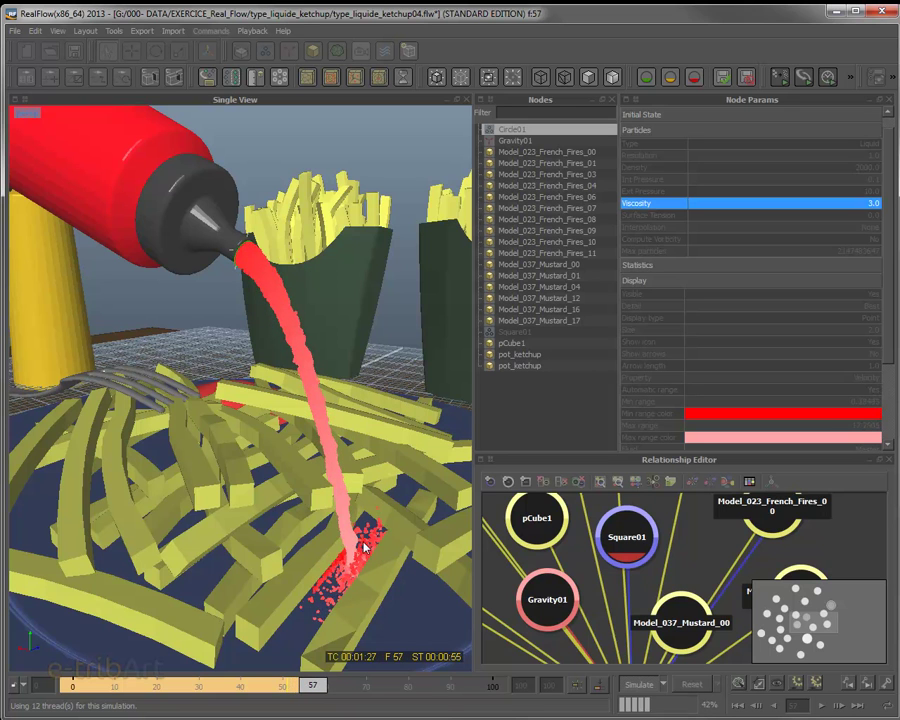
left_click_drag(266, 395, 274, 382, "alt")
left_click_drag(390, 550, 356, 603, "alt")
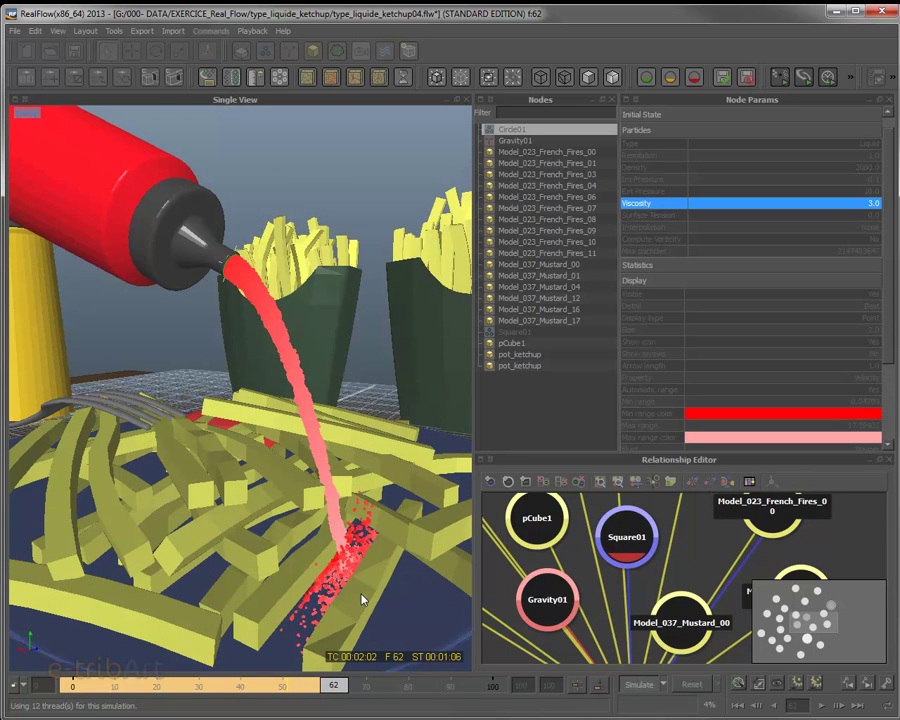
left_click_drag(385, 601, 402, 545, "alt")
left_click_drag(460, 496, 298, 350, "alt")
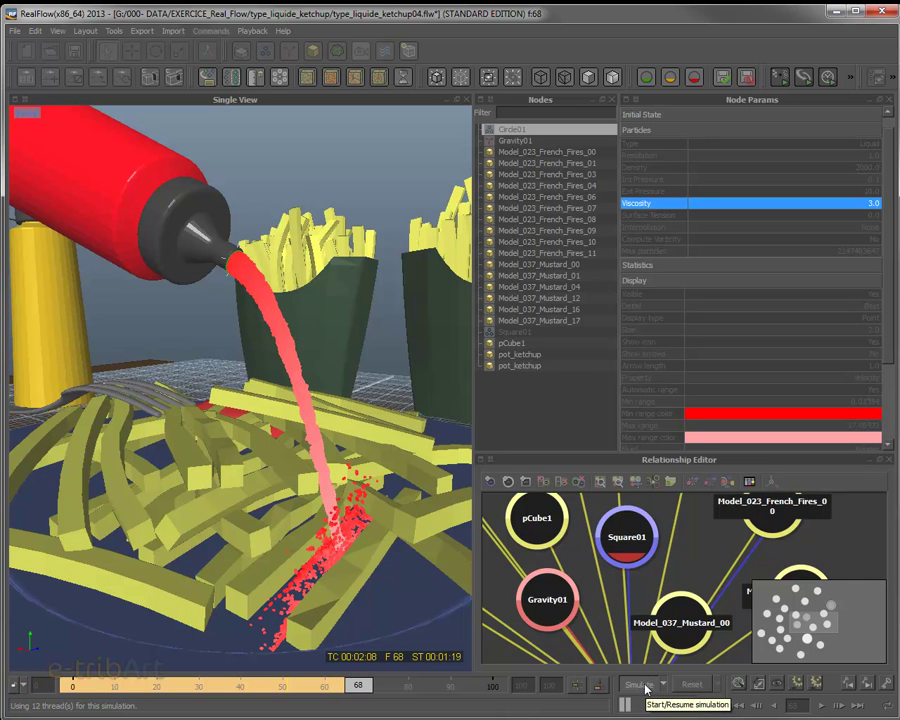
left_click(644, 686)
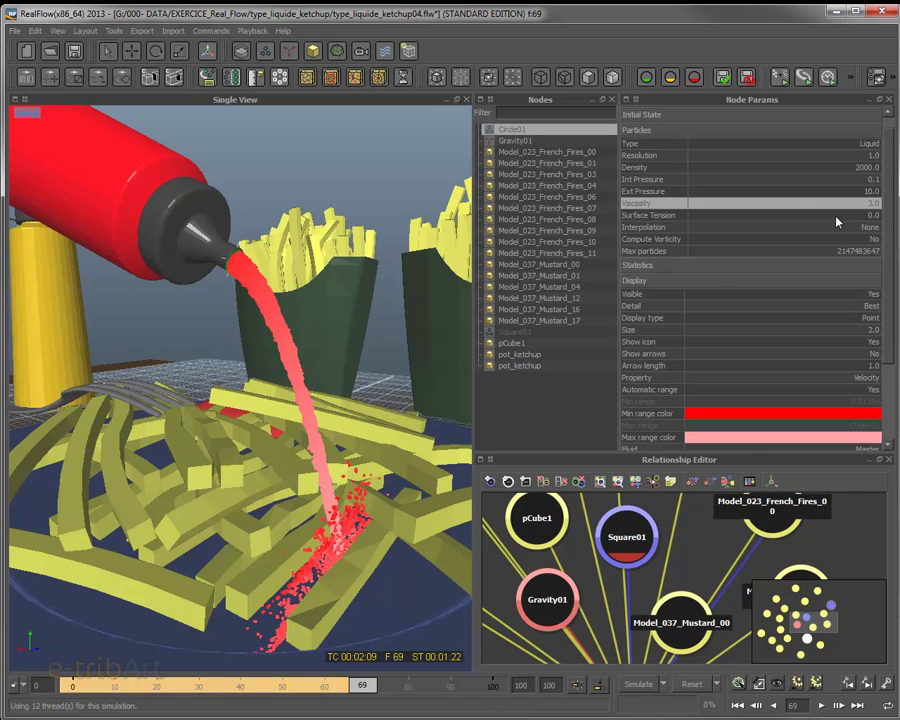
Set the viscosity of the Circle01 emitter's particles to 1000
left_click_drag(370, 345, 393, 335, "alt")
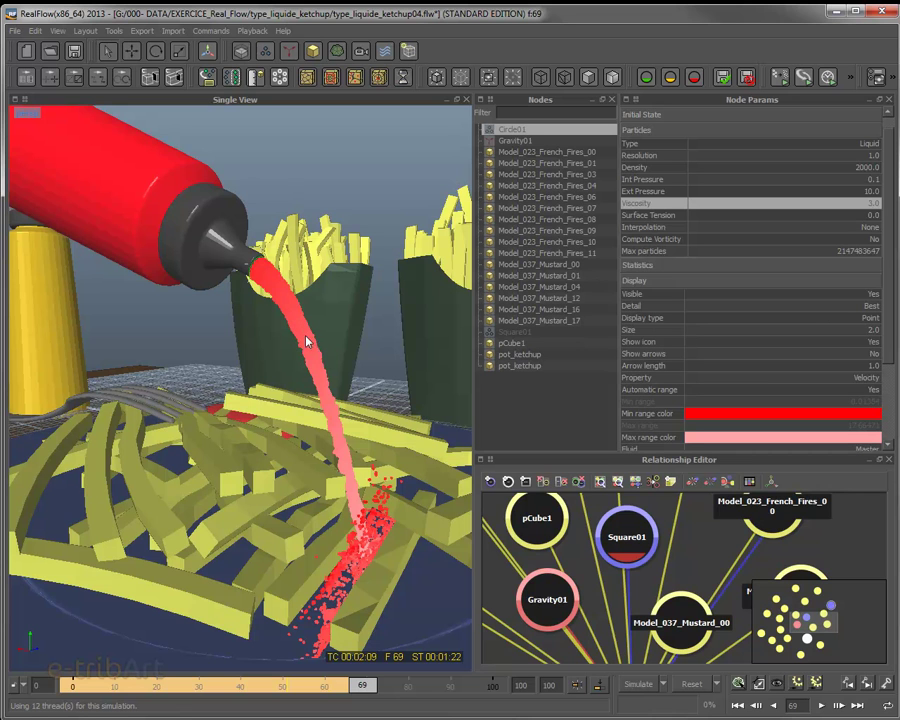
left_click_drag(308, 353, 273, 315, "alt")
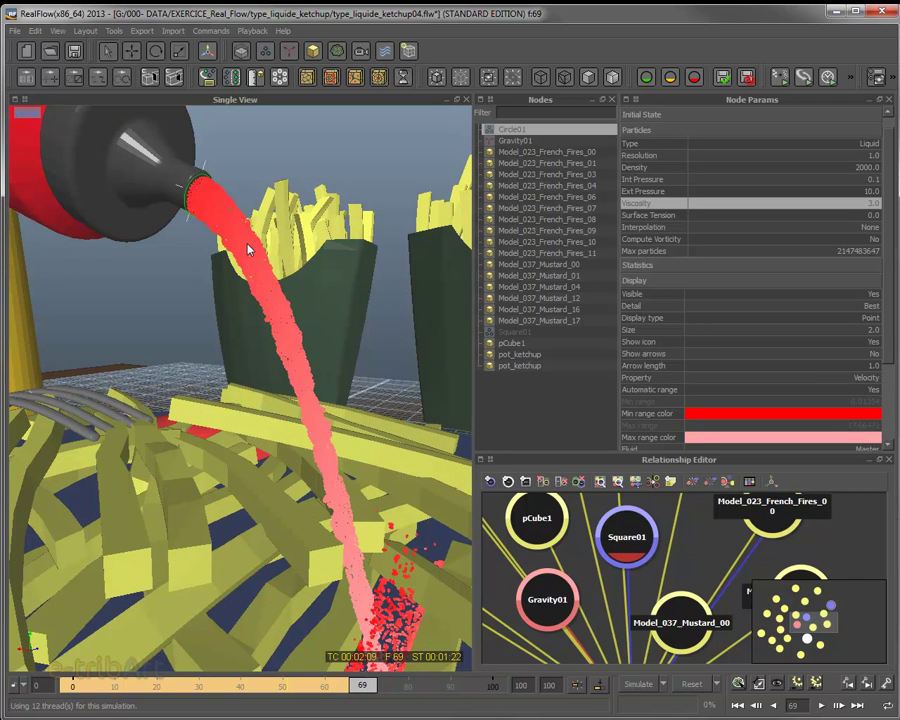
double_click(872, 205)
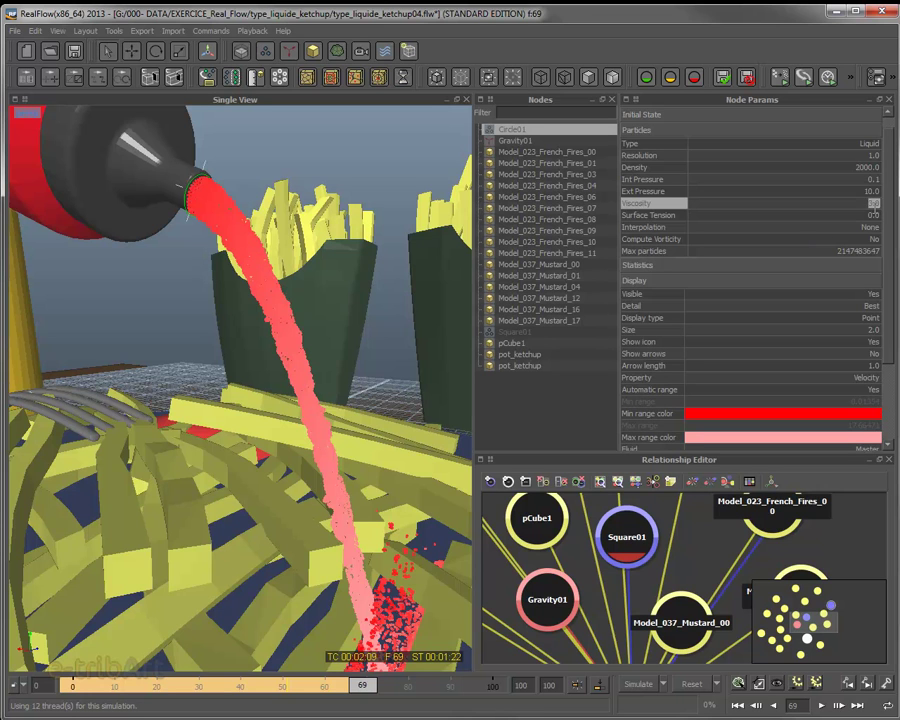
type("1000")
key("Return")
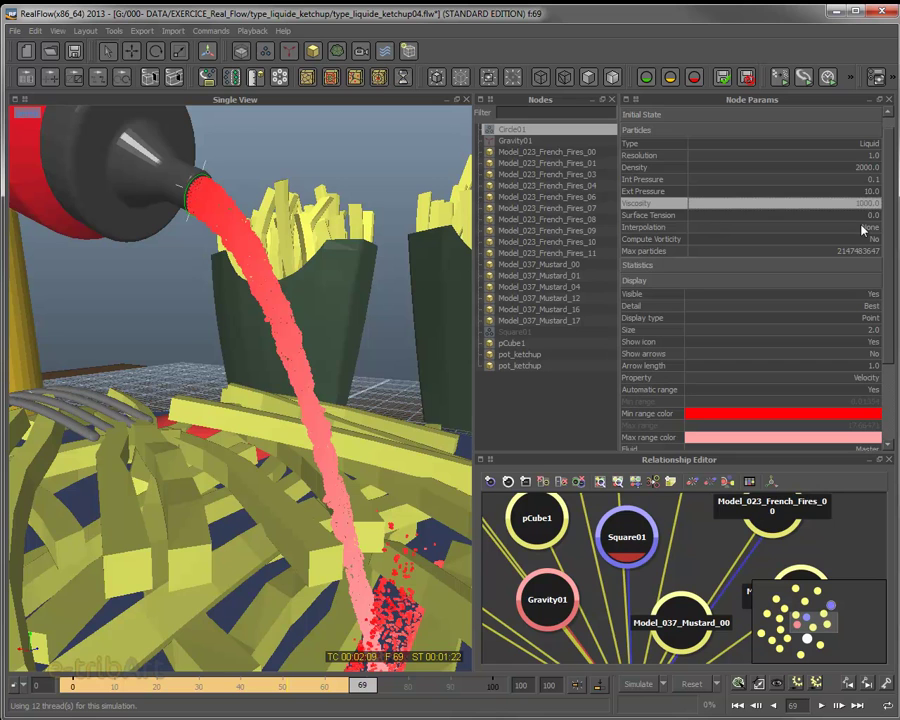
Reset all simulation data and start simulating the ketchup again from frame 0
left_click_drag(328, 307, 342, 278, "alt")
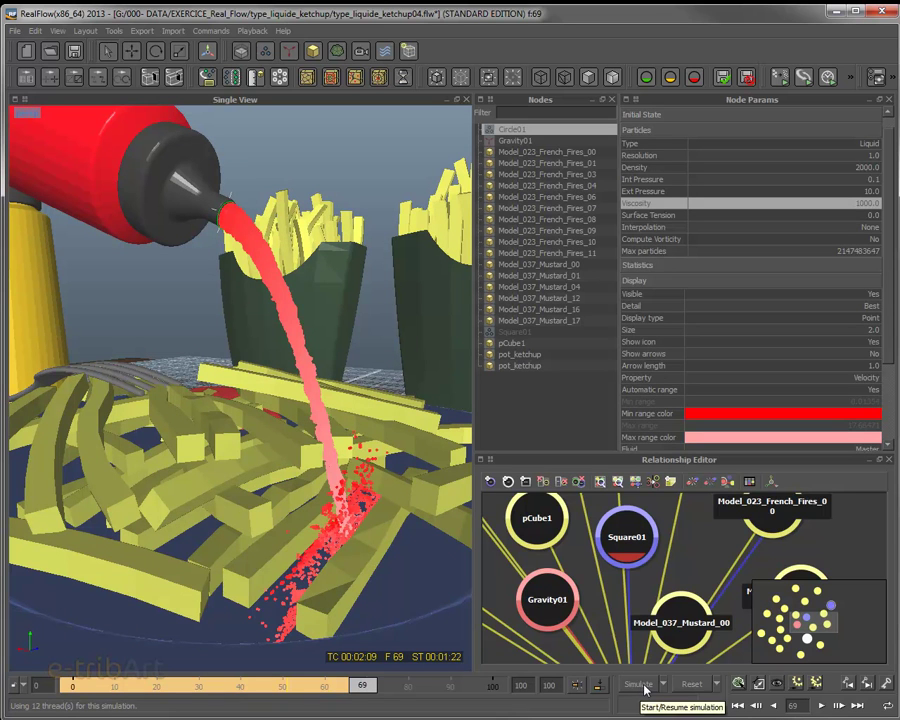
left_click(688, 685)
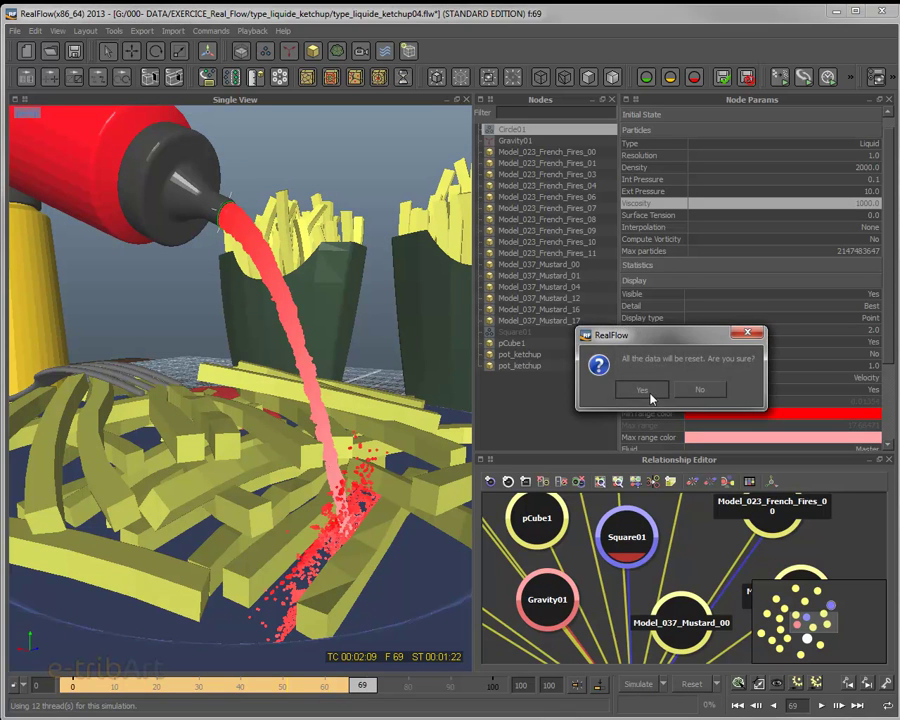
left_click(634, 387)
left_click(641, 685)
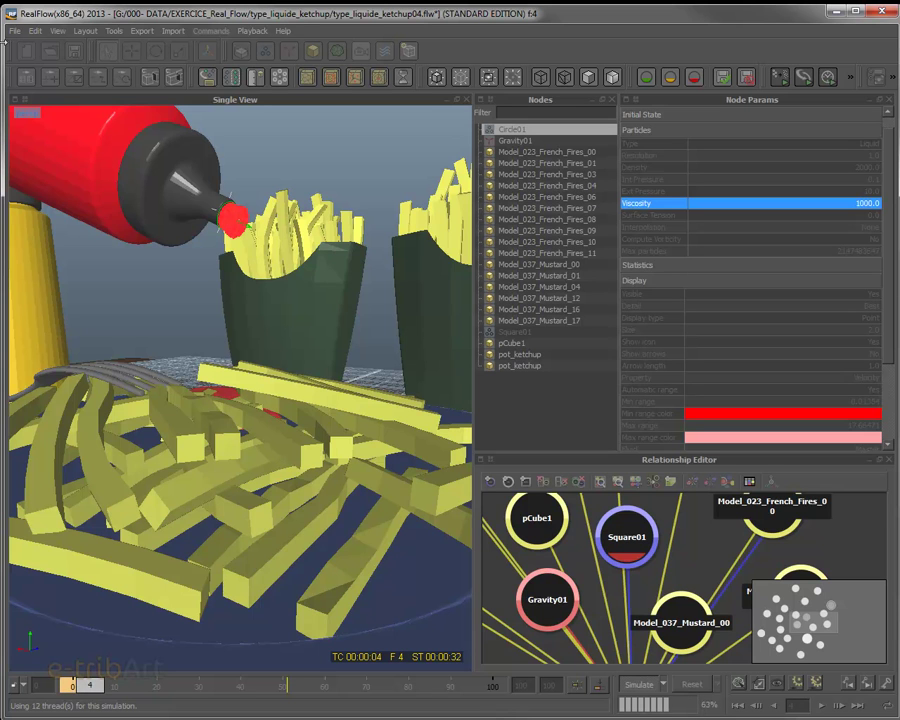
Examine how the high-viscosity ketchup stream leaves the nozzle, falls and lands on the fries as the simulation runs
scroll(295, 270, "up", 3)
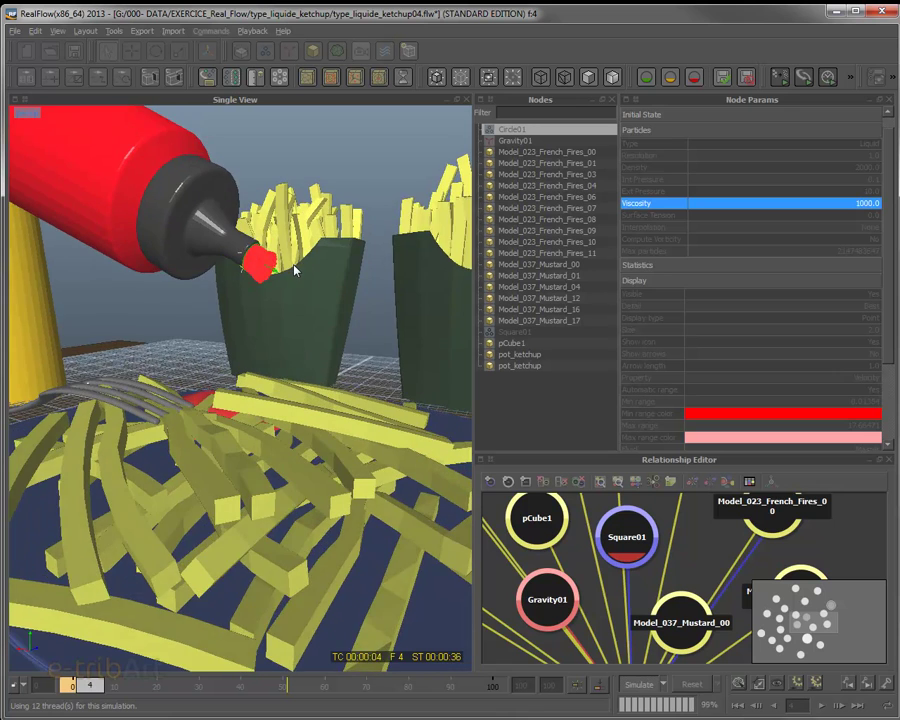
scroll(298, 268, "up", 3)
scroll(300, 285, "up", 3)
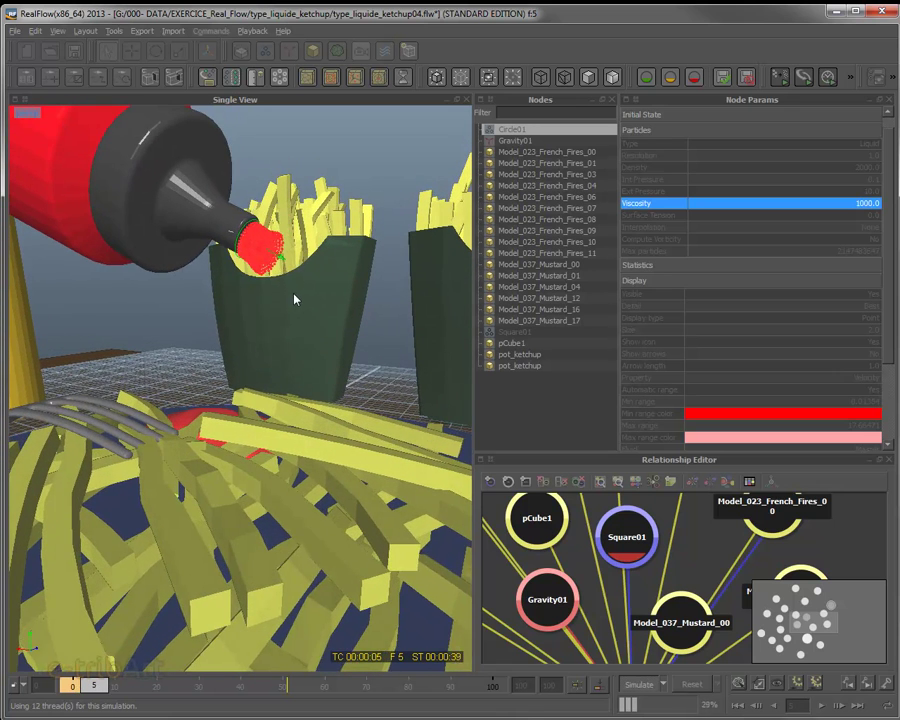
scroll(297, 299, "up", 2)
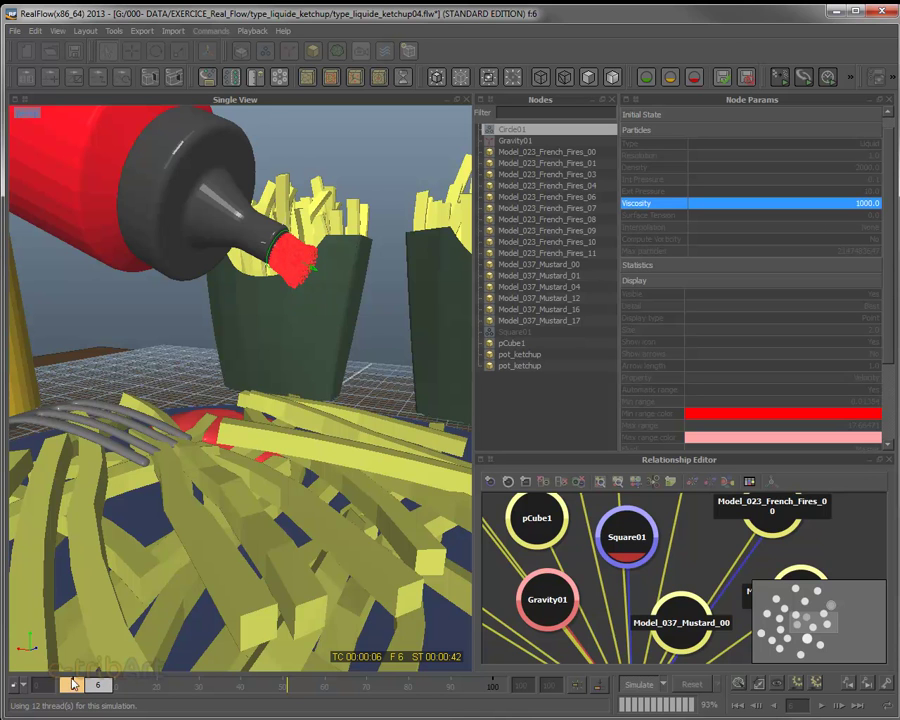
left_click_drag(272, 492, 215, 462, "alt")
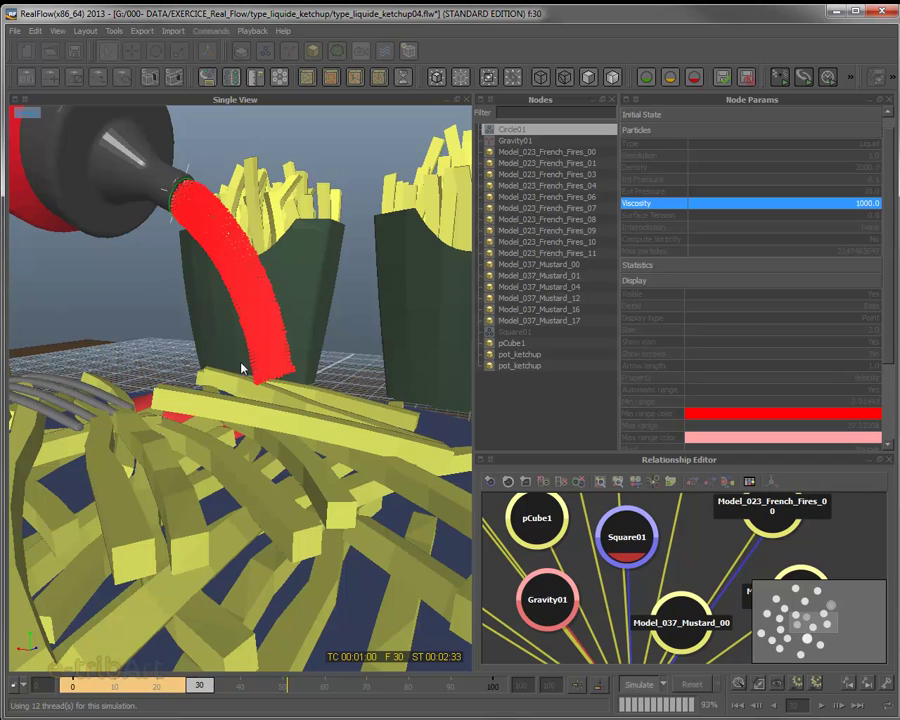
left_click_drag(279, 341, 238, 248, "alt")
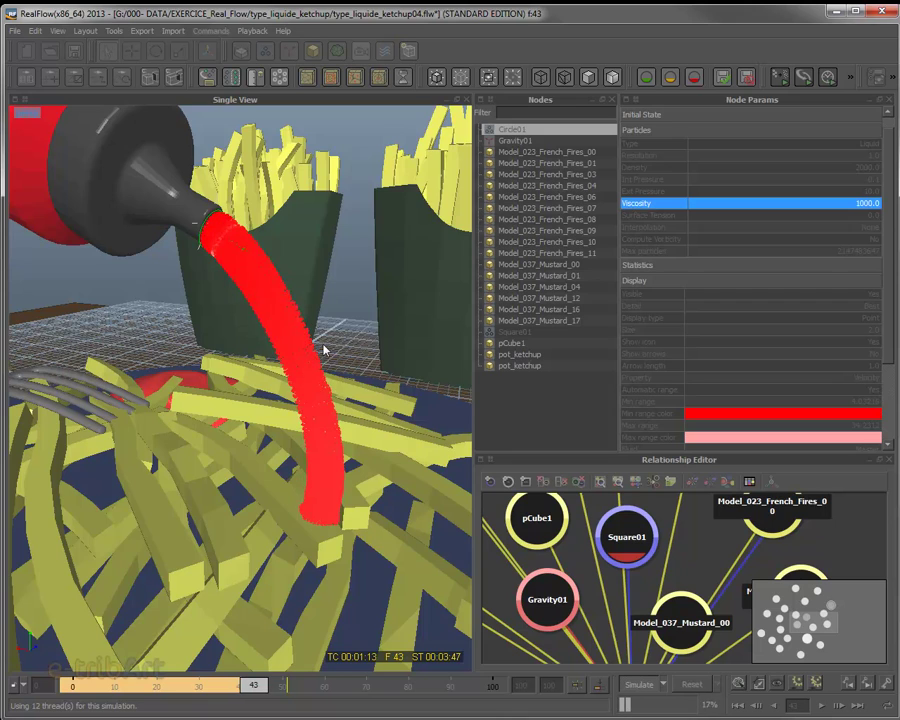
left_click_drag(325, 348, 358, 341, "alt")
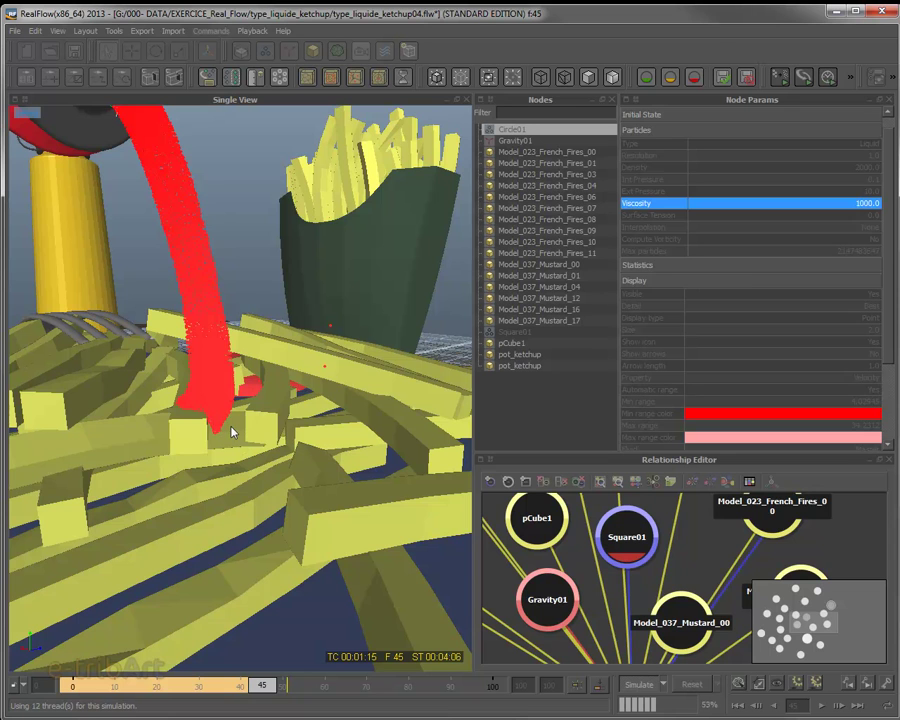
left_click_drag(233, 428, 342, 493, "alt")
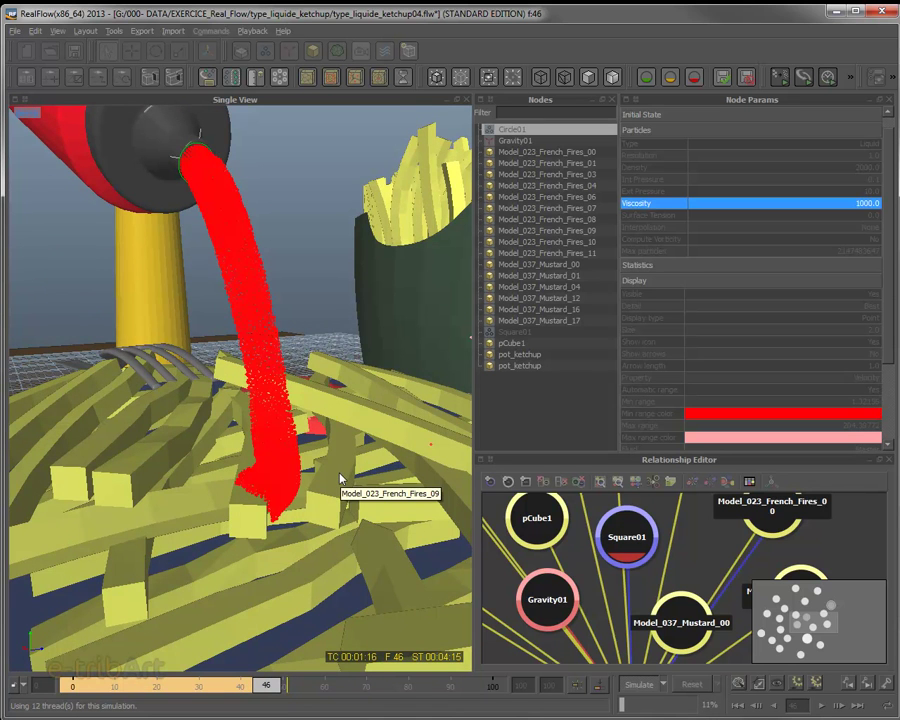
left_click_drag(330, 479, 354, 462, "alt")
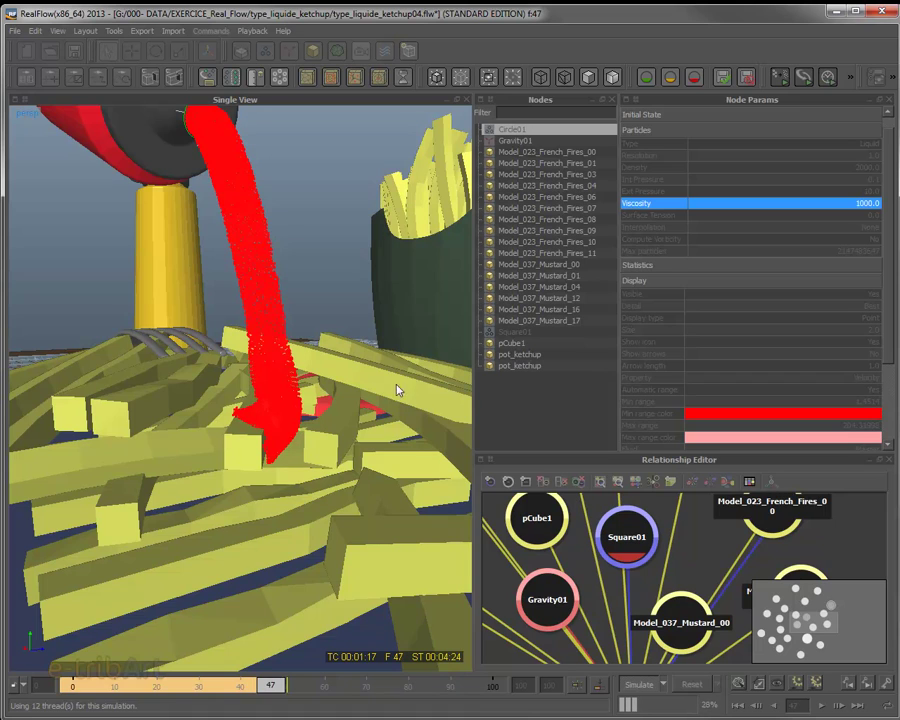
left_click_drag(364, 374, 235, 380, "alt")
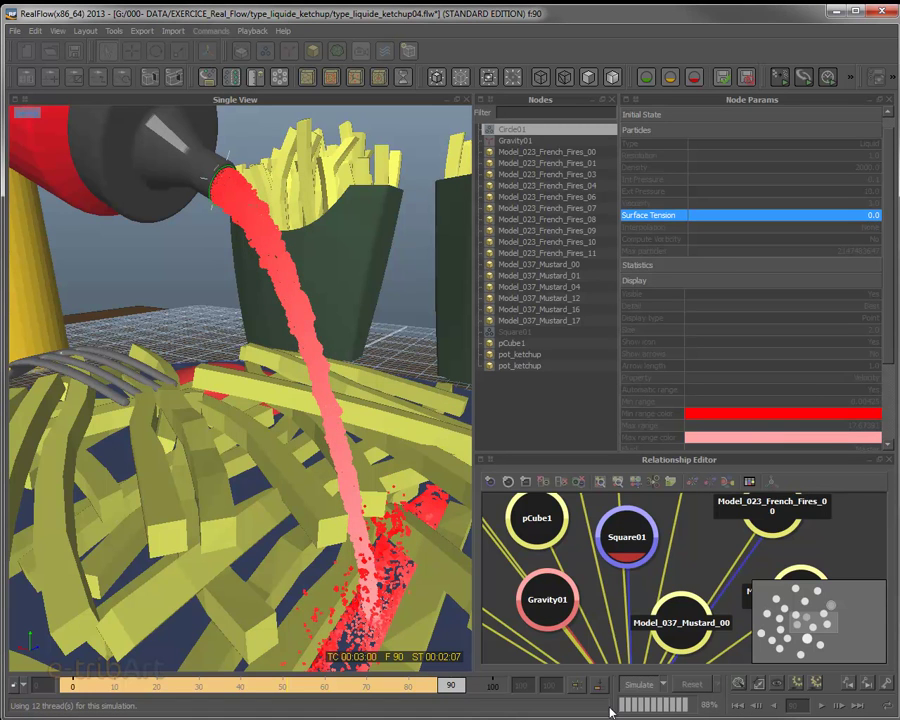
Stop and reset the running simulation, and set the Circle01 emitter's surface tension to 100
left_click(638, 684)
left_click(690, 688)
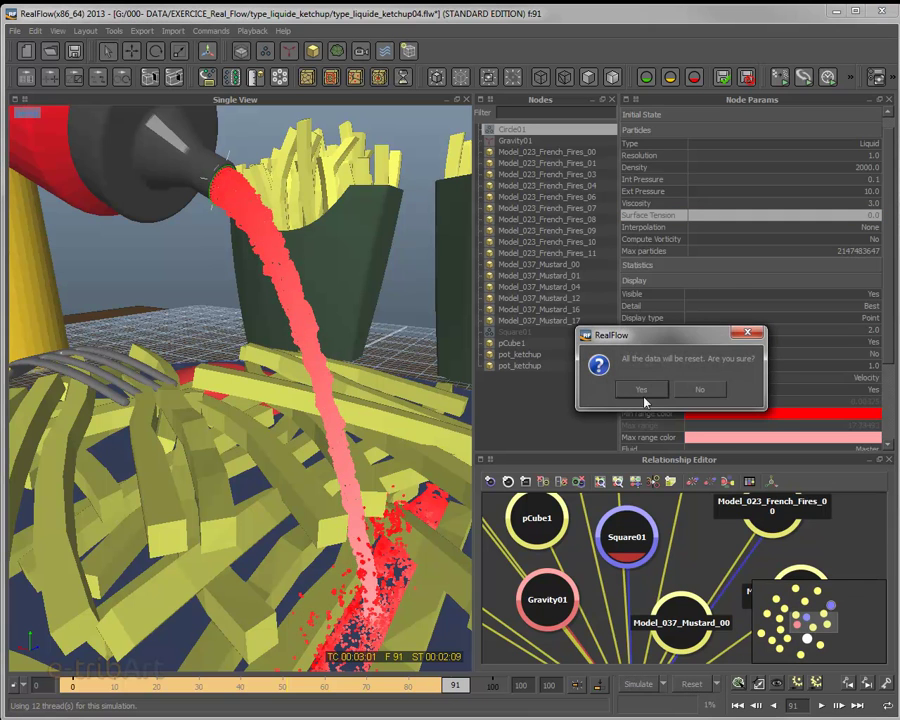
left_click(638, 388)
left_click(868, 216)
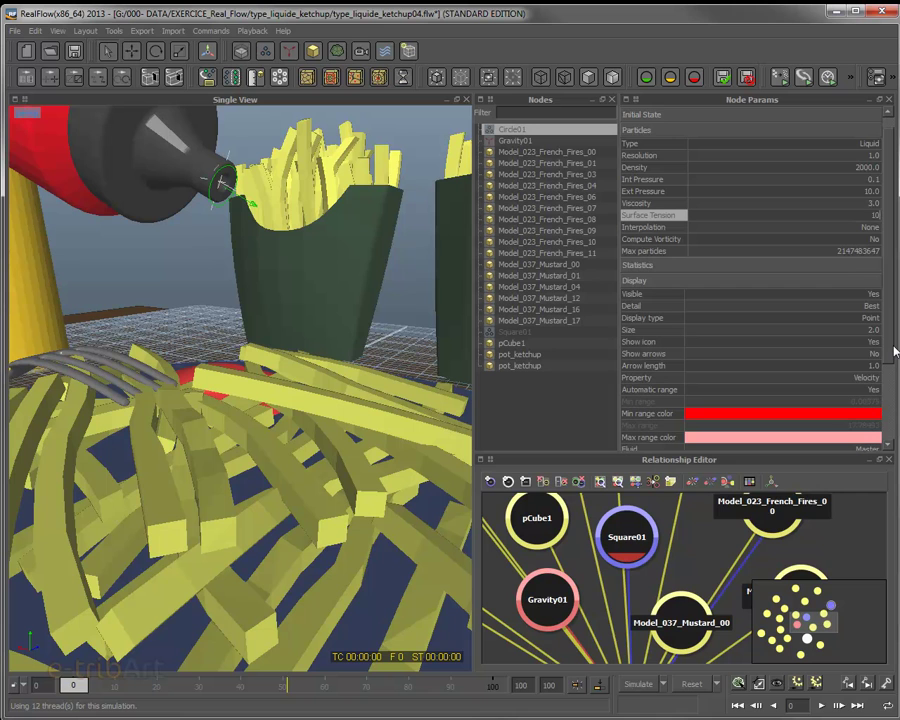
key("Return")
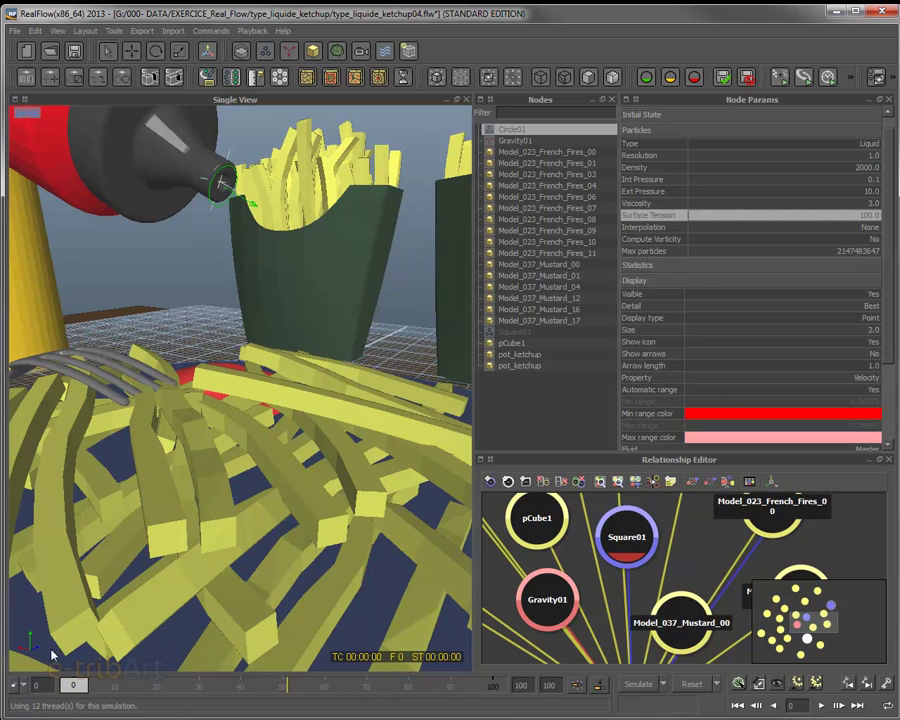
Simulate the ketchup with the new surface tension, pausing at frame 27 and resuming the calculation
left_click(643, 686)
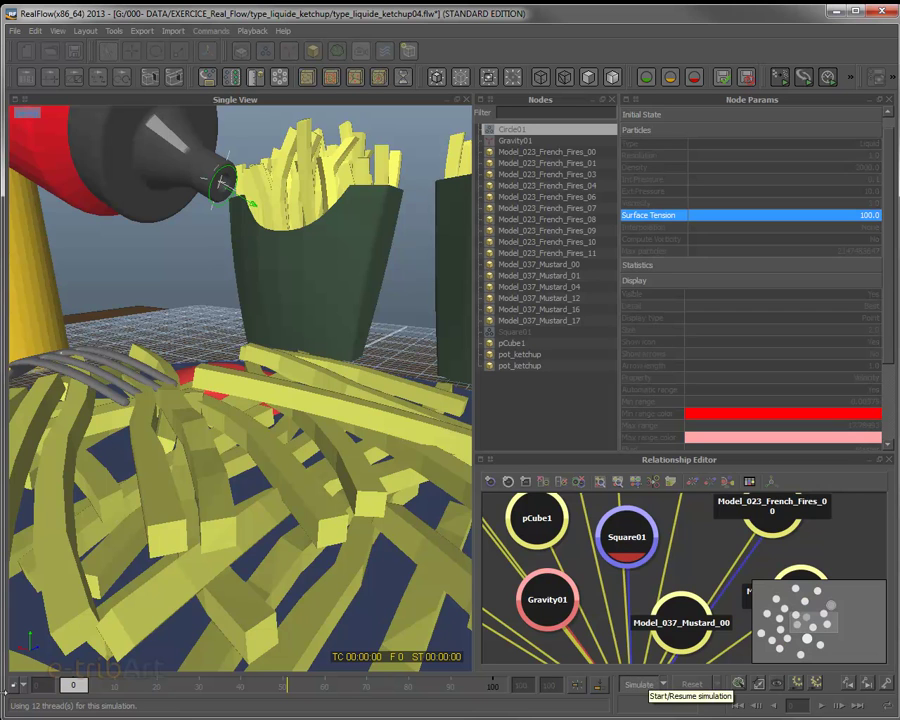
left_click(648, 684)
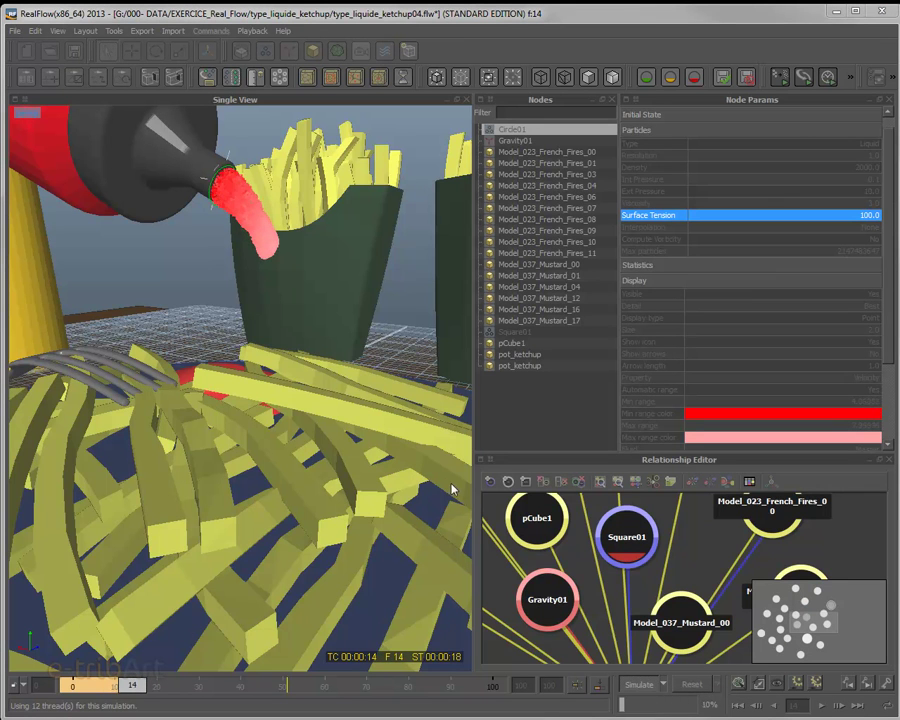
left_click(637, 686)
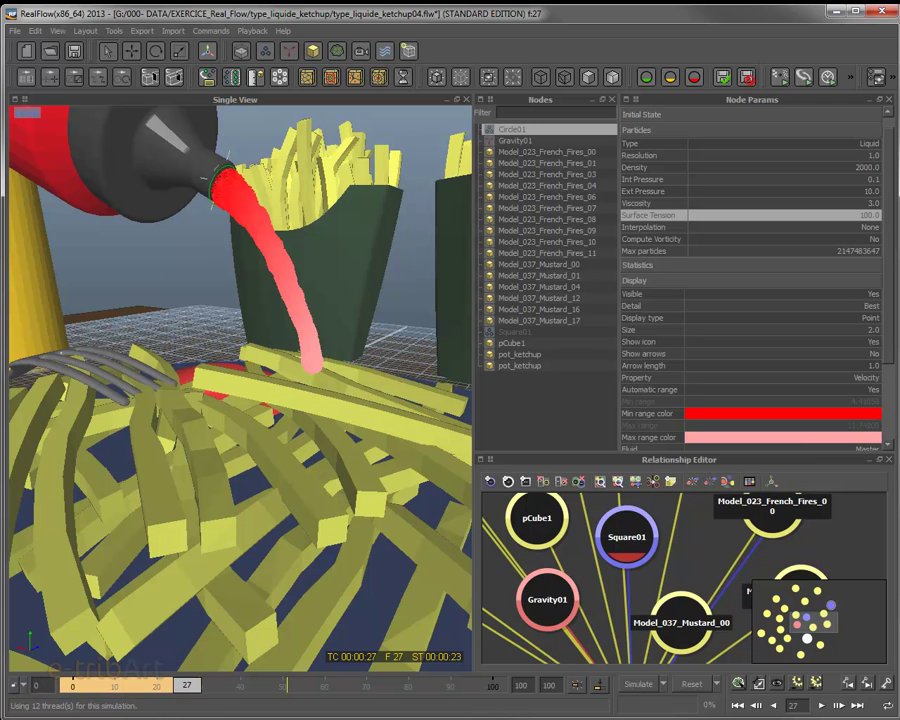
left_click(639, 682)
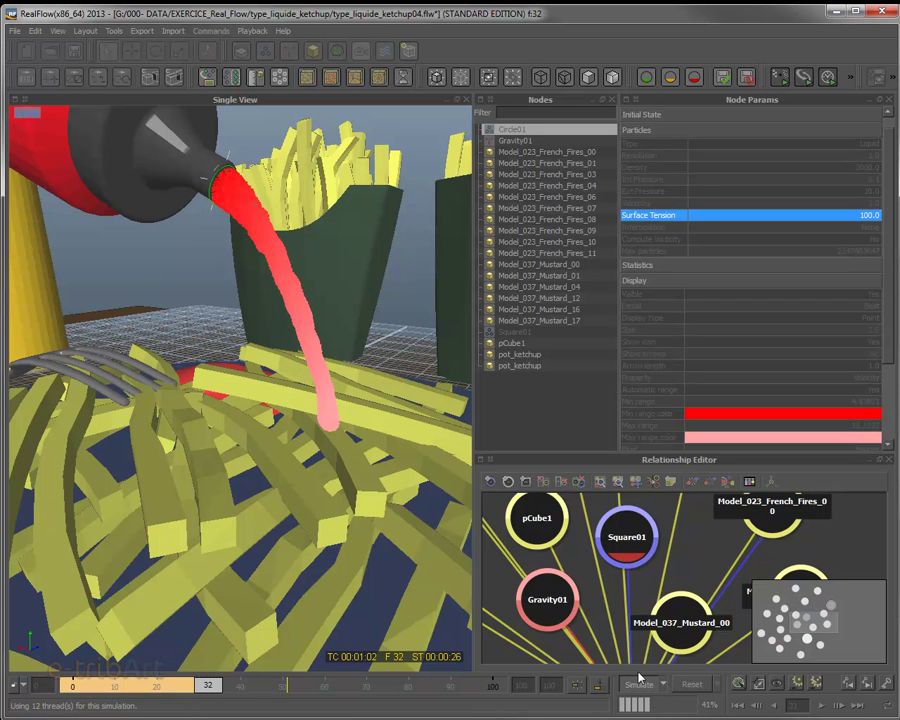
Examine the falling ketchup stream and its splash on the fries and plate from several angles during the simulation
scroll(292, 410, "up", 3)
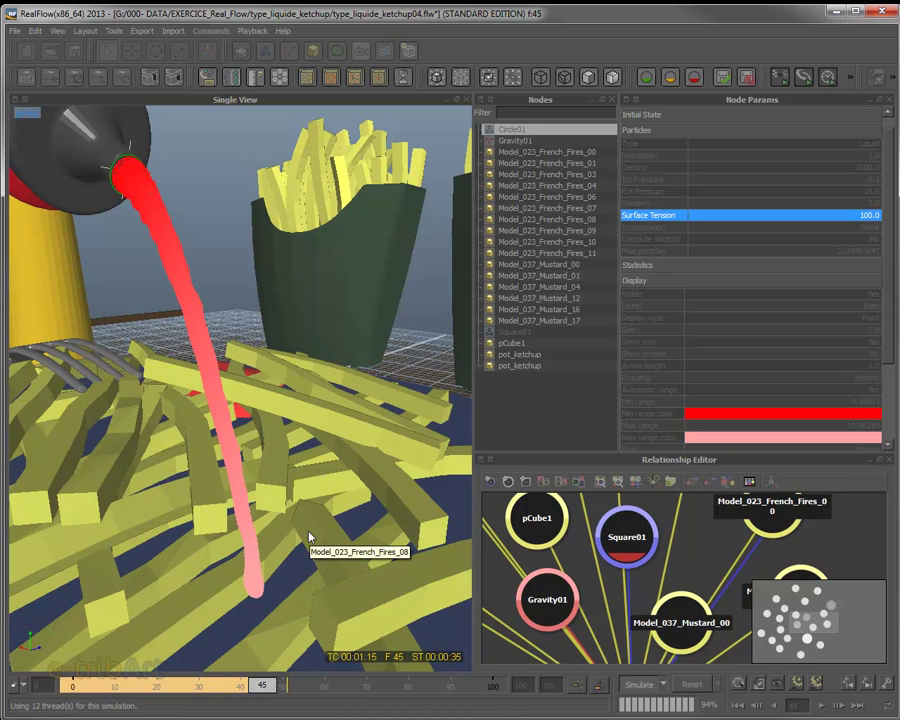
left_click_drag(298, 562, 324, 507, "alt")
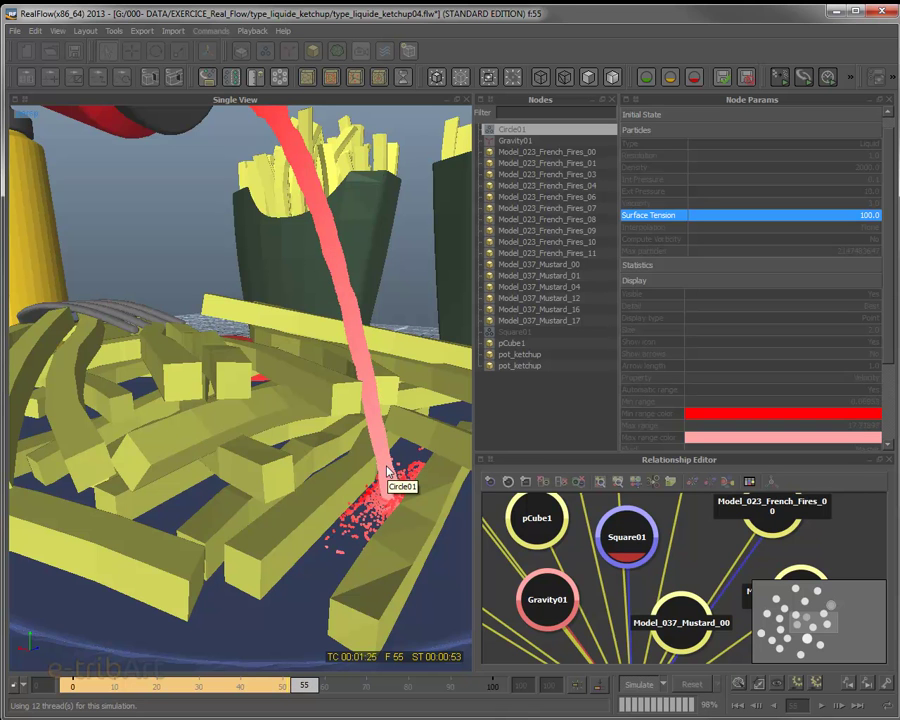
mouse_move(390, 475)
left_mouse_down("alt")
mouse_move(382, 482)
mouse_move(284, 326)
mouse_move(337, 488)
mouse_move(379, 458)
left_mouse_up("alt")
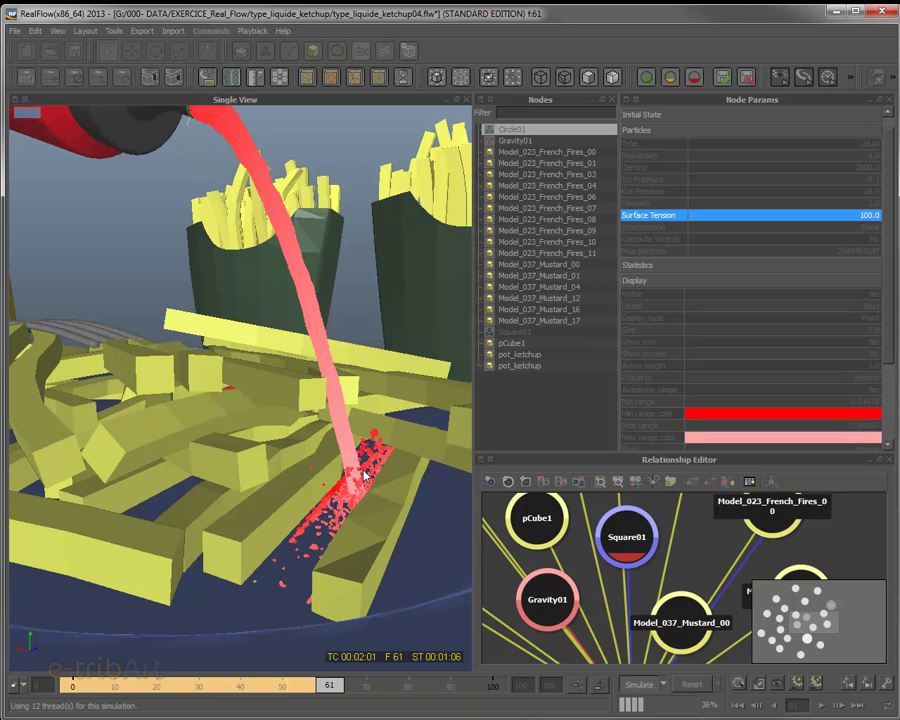
left_click_drag(372, 486, 375, 530, "alt")
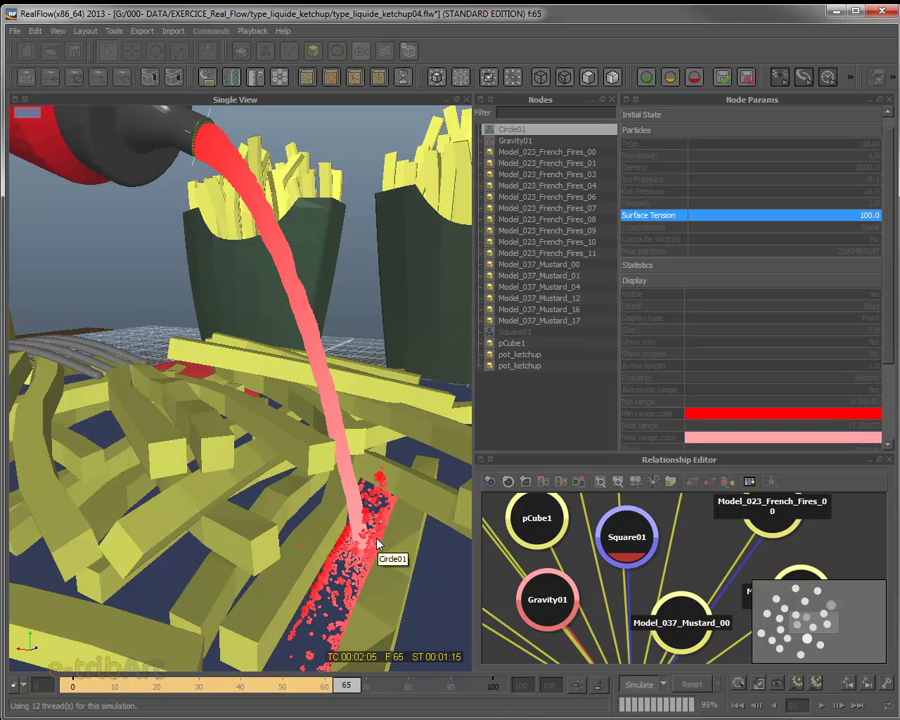
left_click_drag(372, 515, 404, 452, "alt")
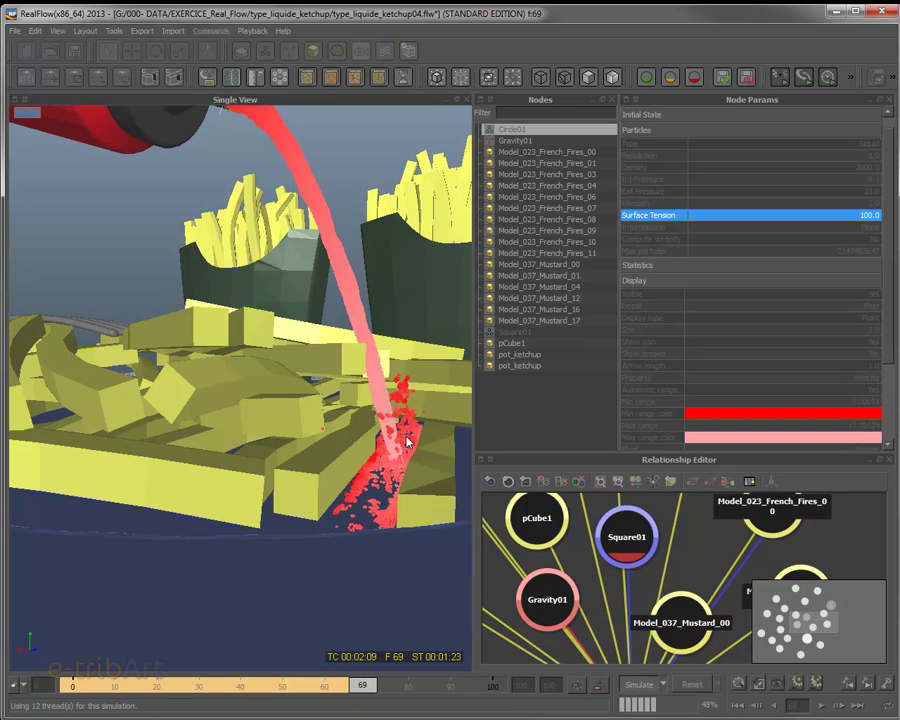
left_click_drag(402, 428, 354, 382, "alt")
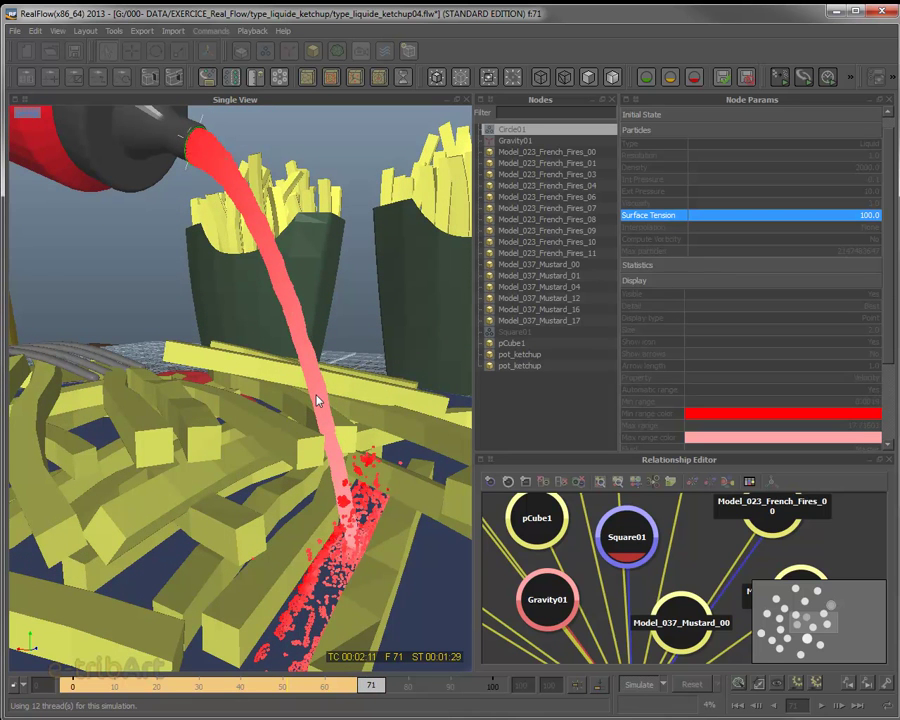
left_click_drag(317, 400, 300, 420, "alt")
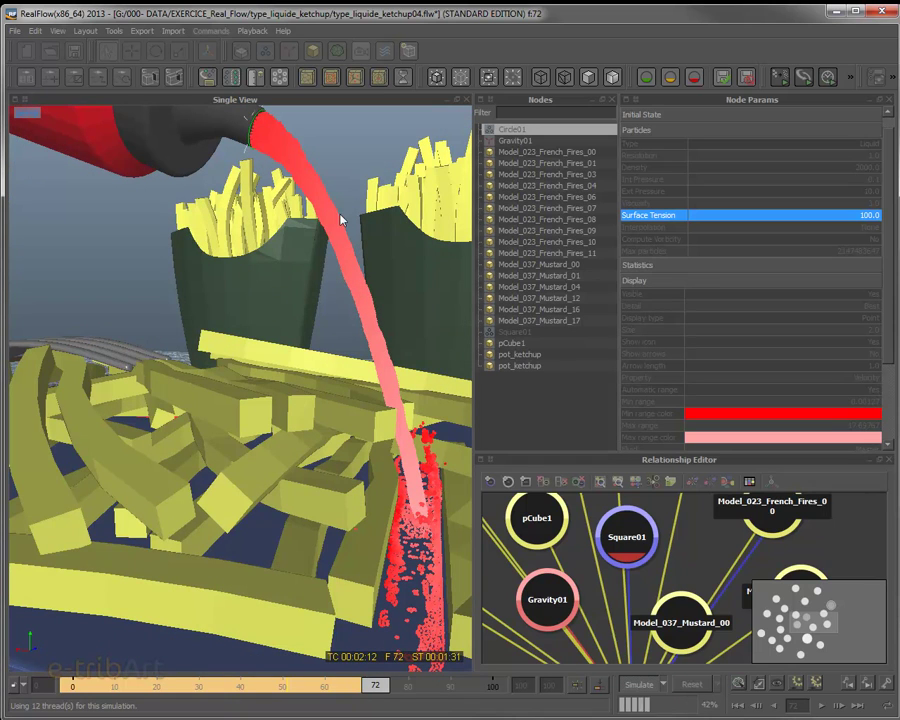
left_click_drag(337, 320, 348, 341, "alt")
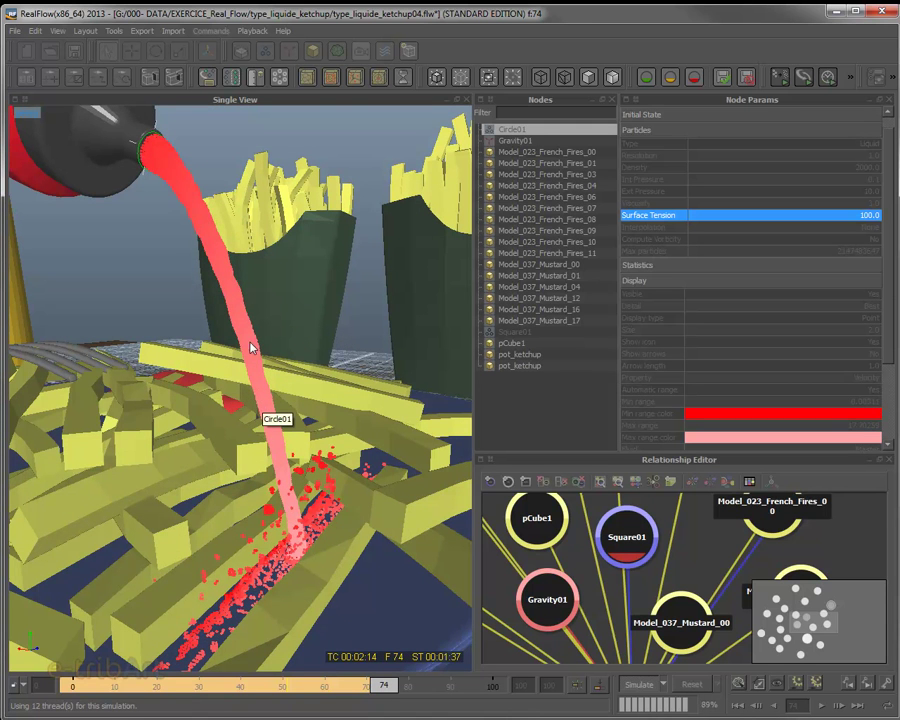
right_click_drag(243, 327, 267, 362, "alt")
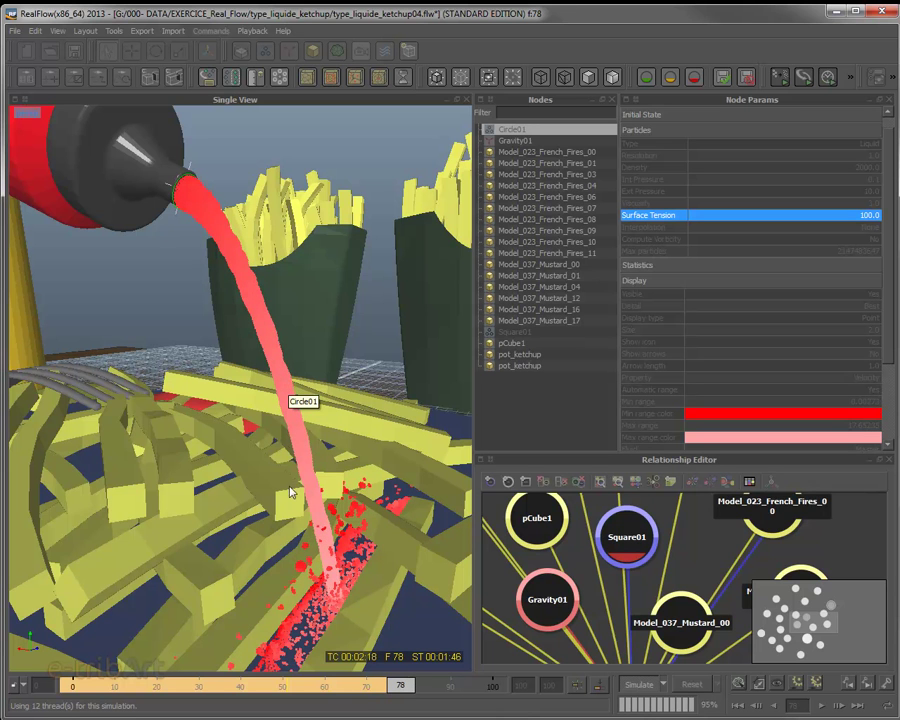
left_click_drag(300, 484, 295, 390, "alt")
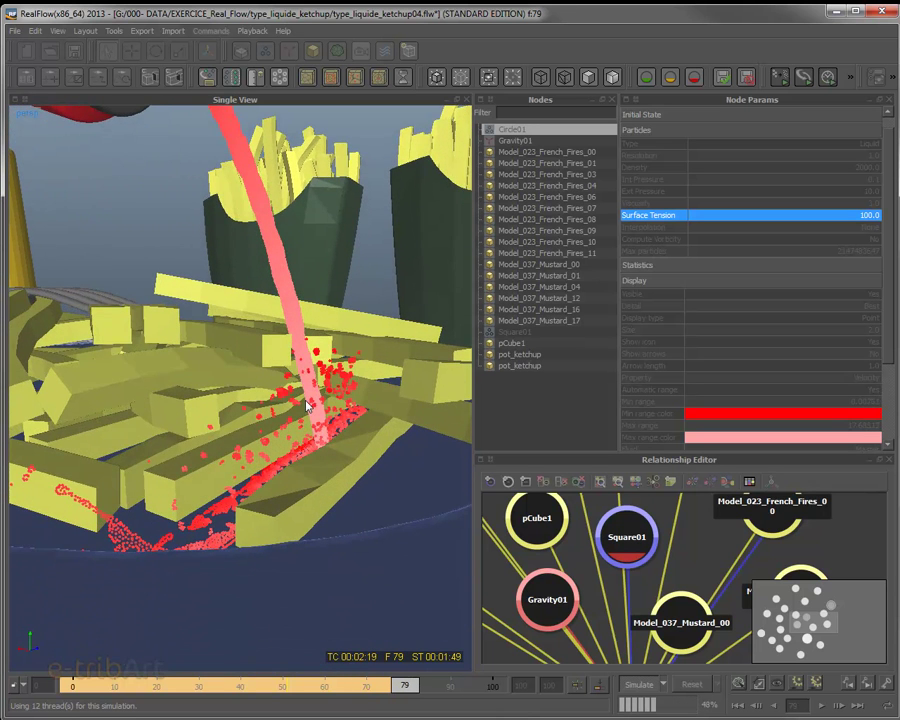